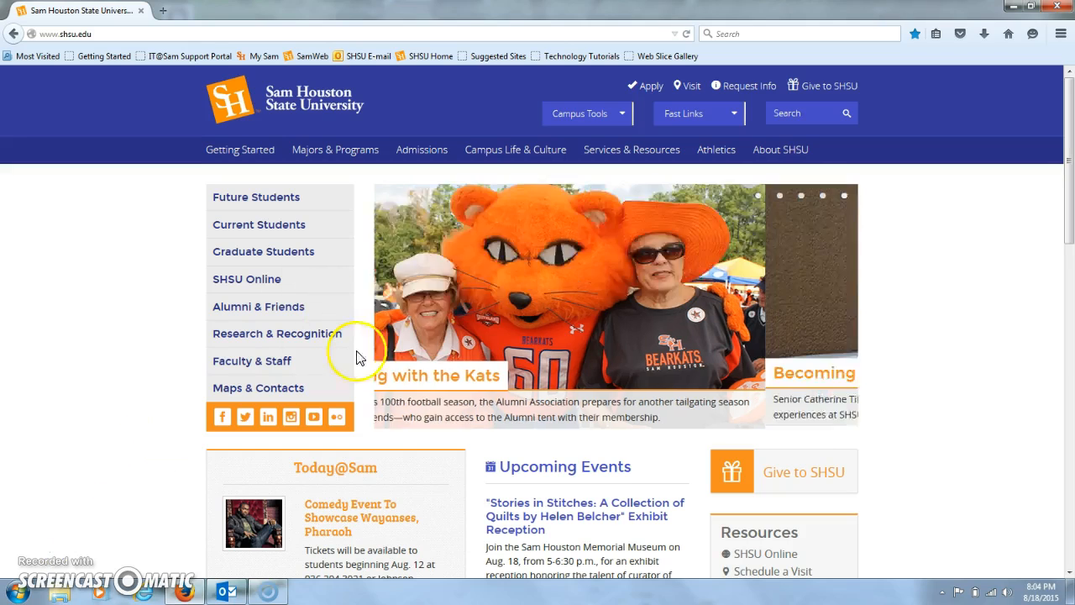
Open Blackboard from the university's campus tools and enter the instructor's personal sandbox course
left_click(591, 122)
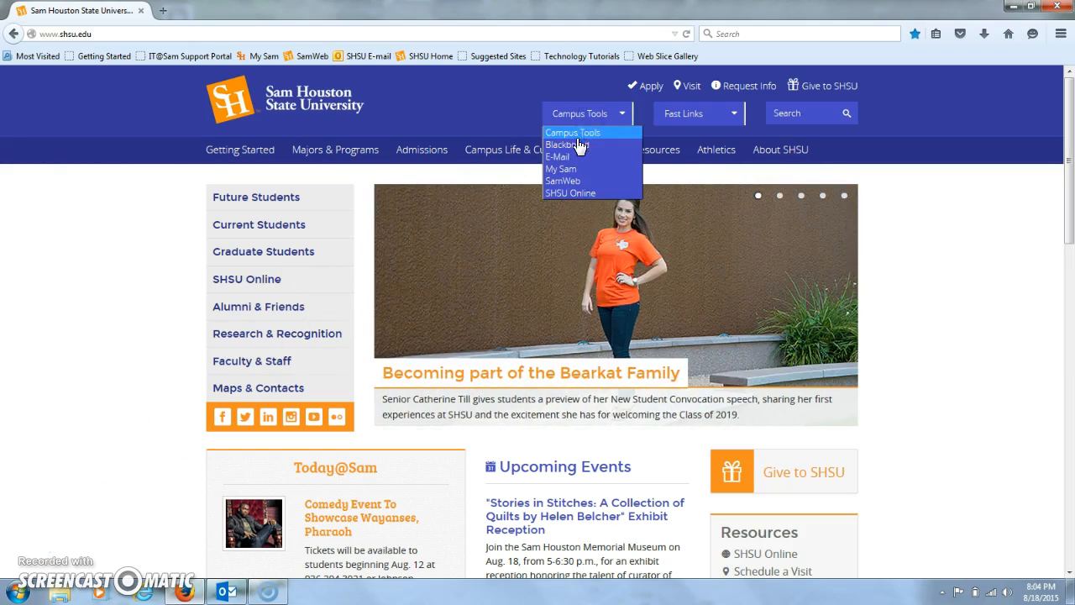
left_click(578, 137)
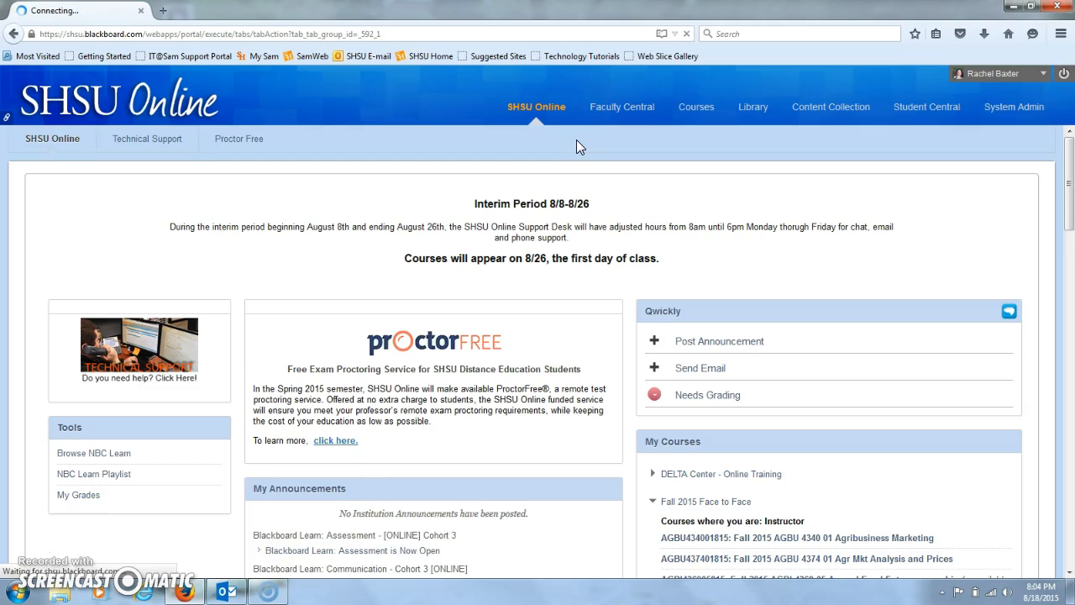
left_click_drag(1068, 164, 1066, 408)
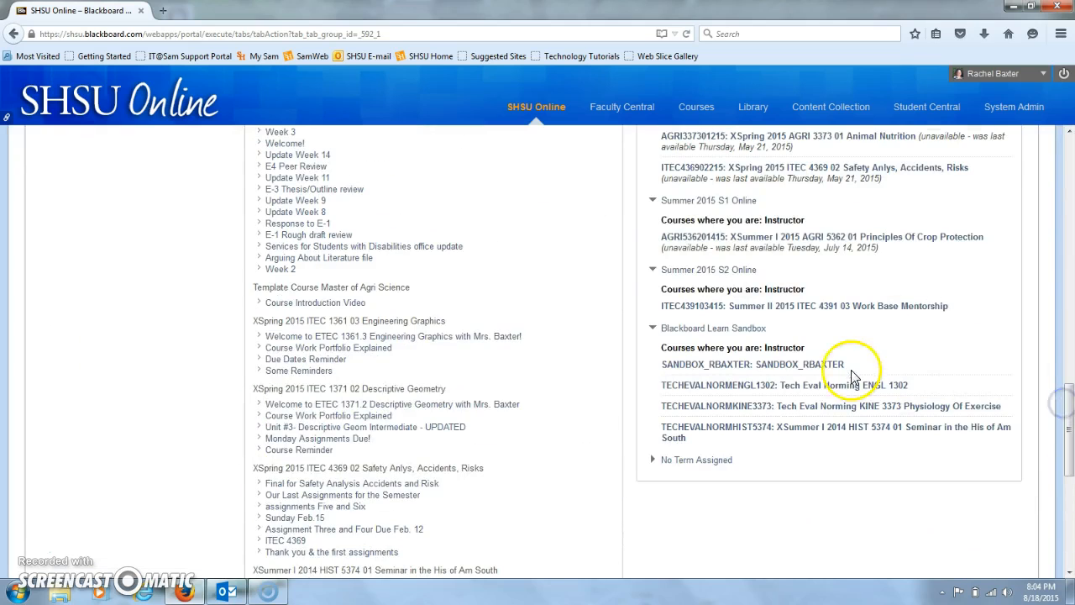
left_click(801, 364)
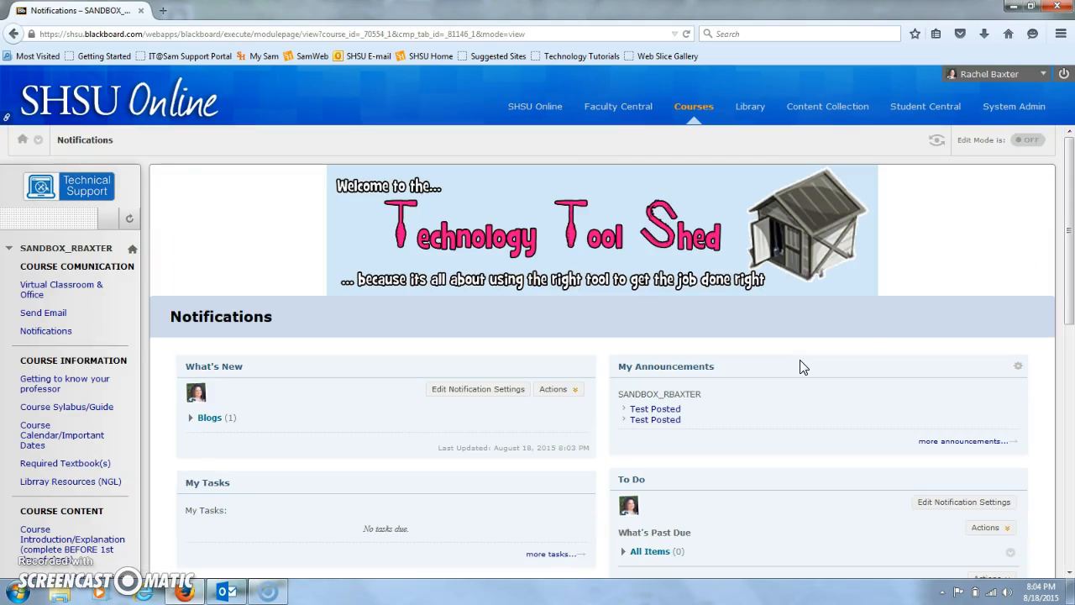
Open the list of users enrolled in the sandbox course
left_click_drag(1068, 168, 1069, 388)
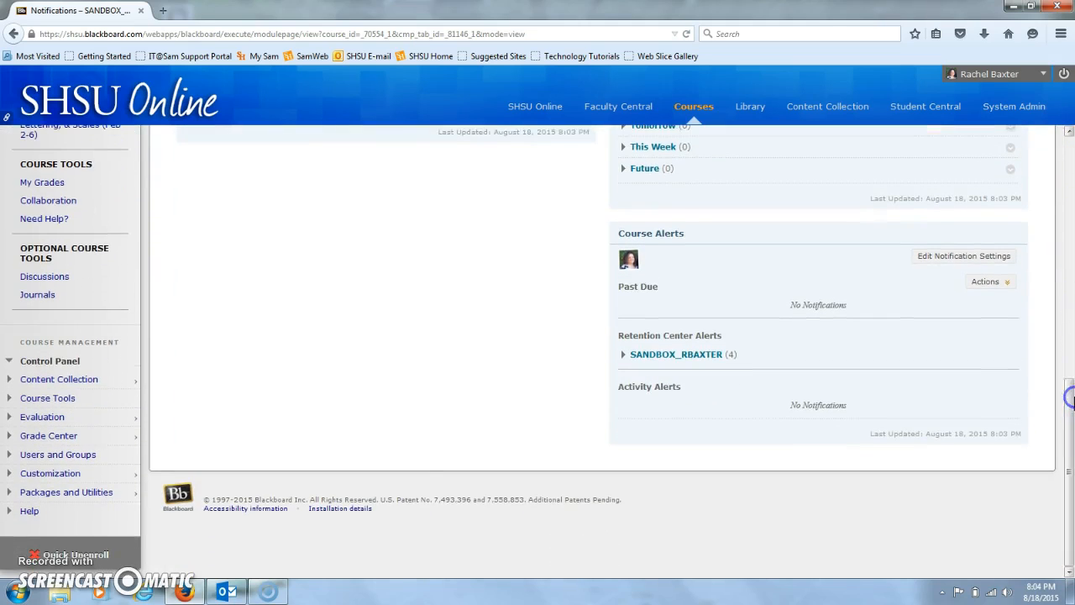
left_click(86, 465)
left_click(30, 484)
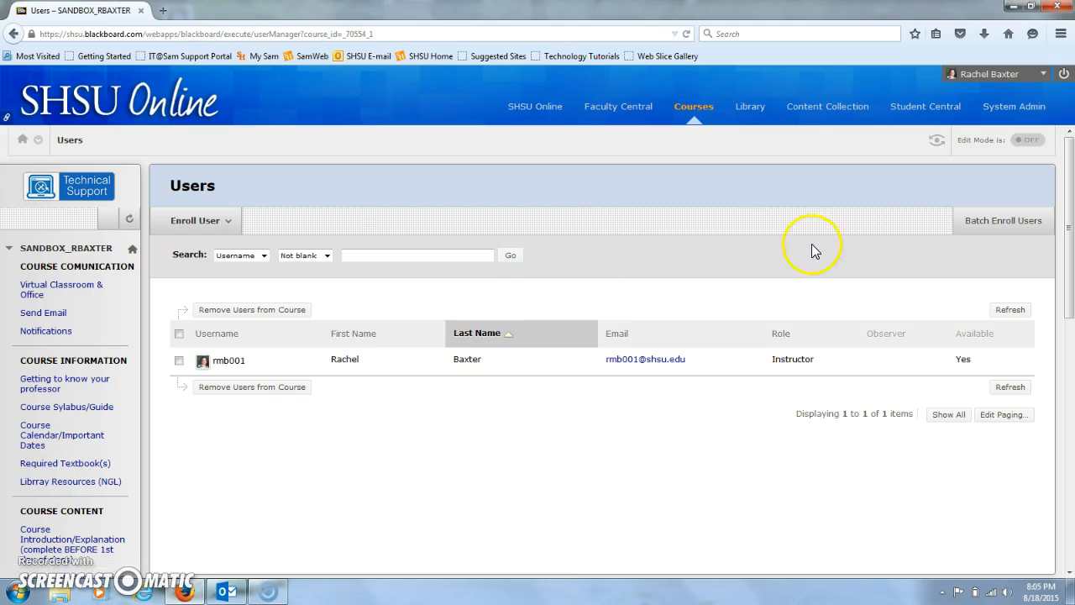
Open the Course Introduction/Explanation content page and turn Edit Mode on
left_click_drag(1068, 196, 1070, 207)
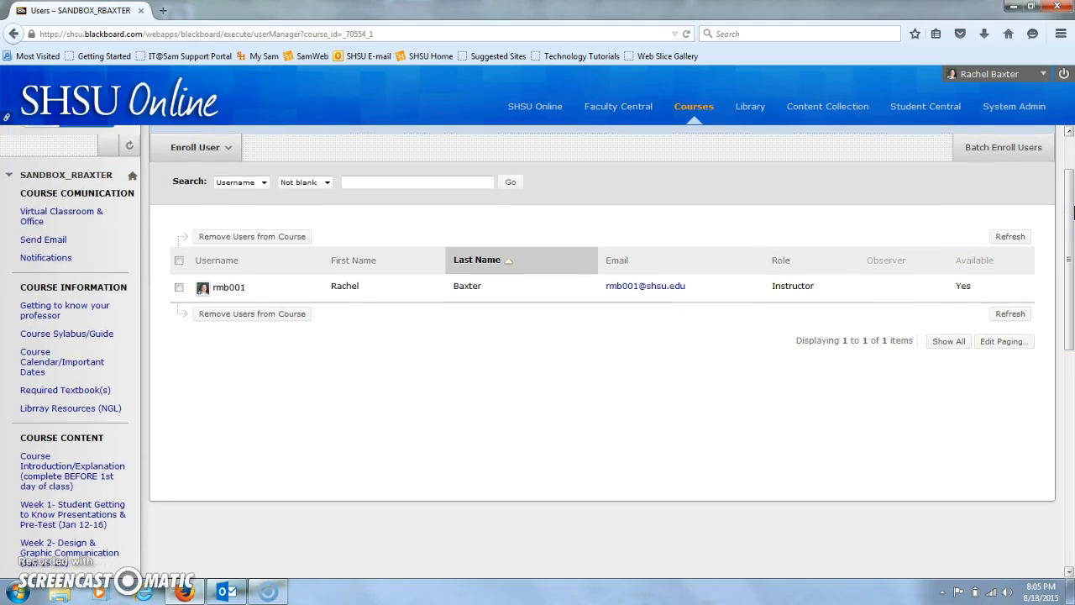
left_click(37, 487)
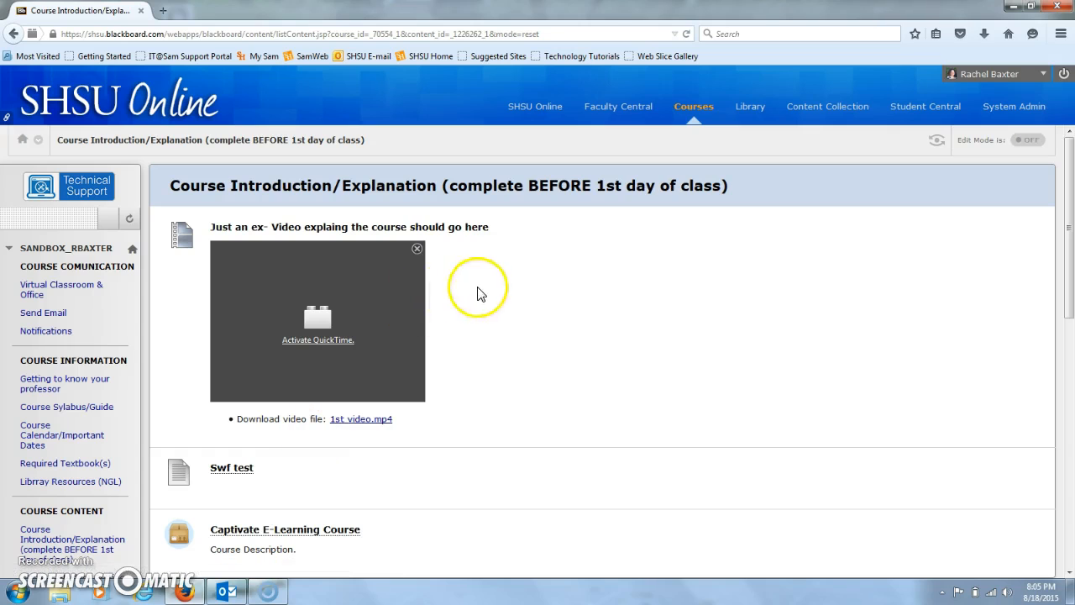
left_click_drag(1073, 195, 1065, 124)
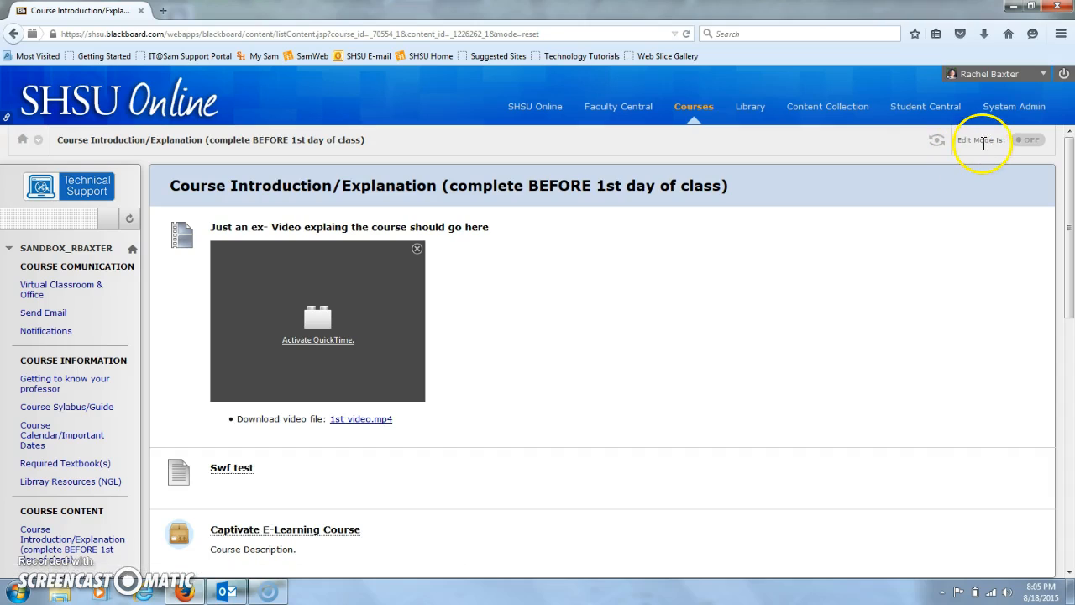
left_click(1026, 141)
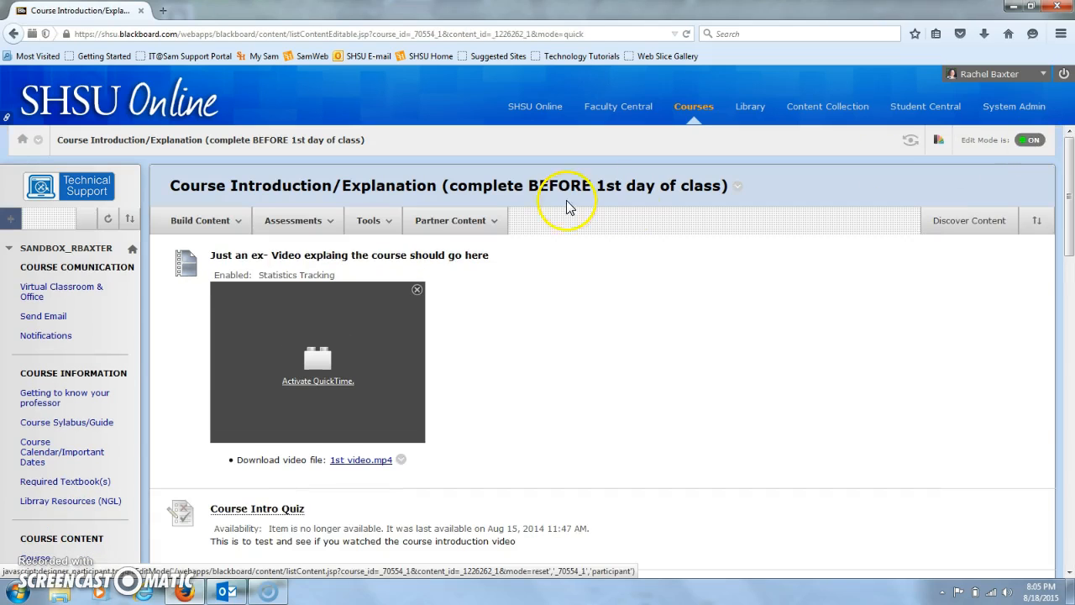
Create a new assignment on this content page and name it "Example Assessment Asignment"
mouse_move(338, 229)
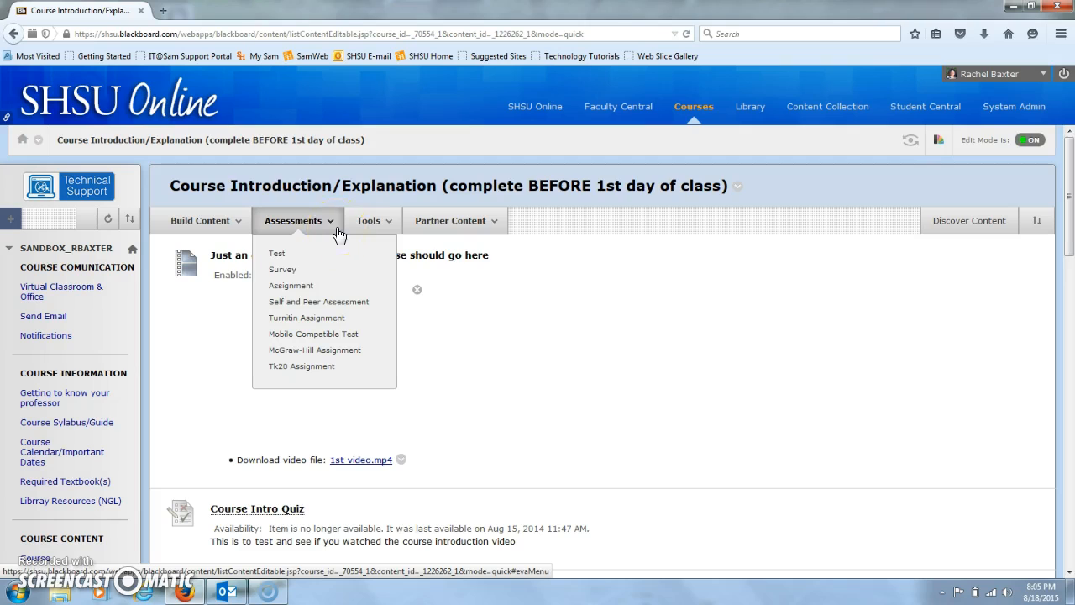
left_click(323, 286)
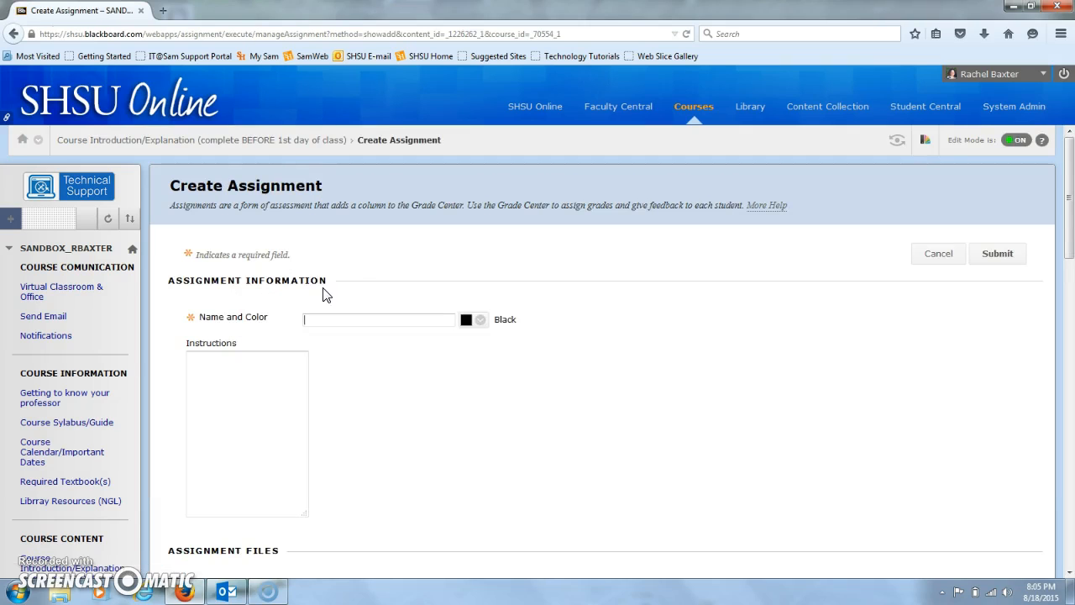
left_click(332, 319)
type("Example Assessment Asignment")
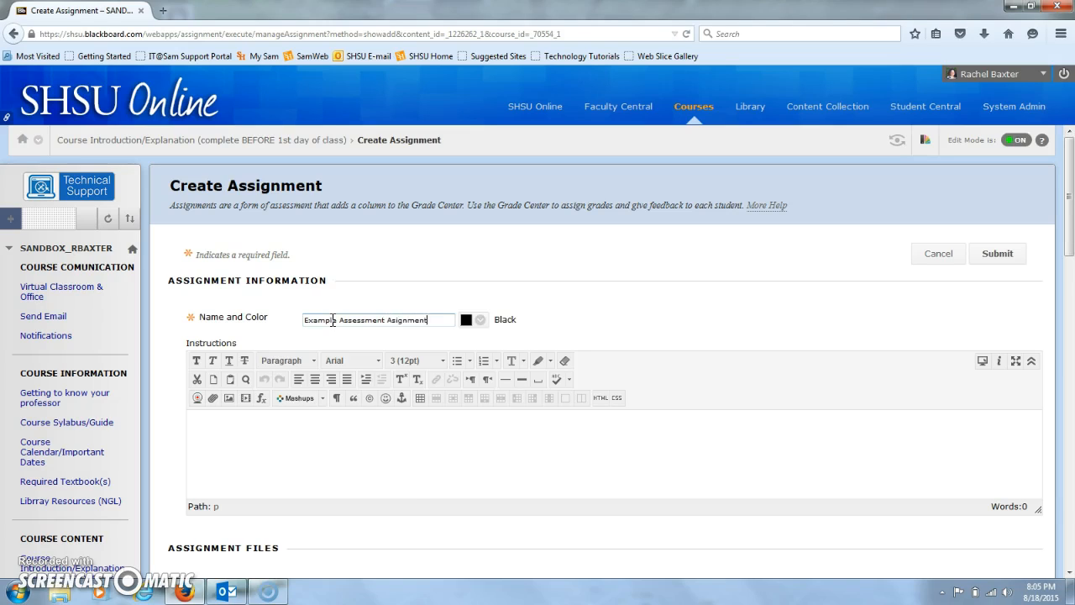
Enter the assignment instructions "Students click here to submit project #1 Word document over......"
left_click(372, 439)
type("Thi")
key("BackSpace")
type("Students click here to submit project #1")
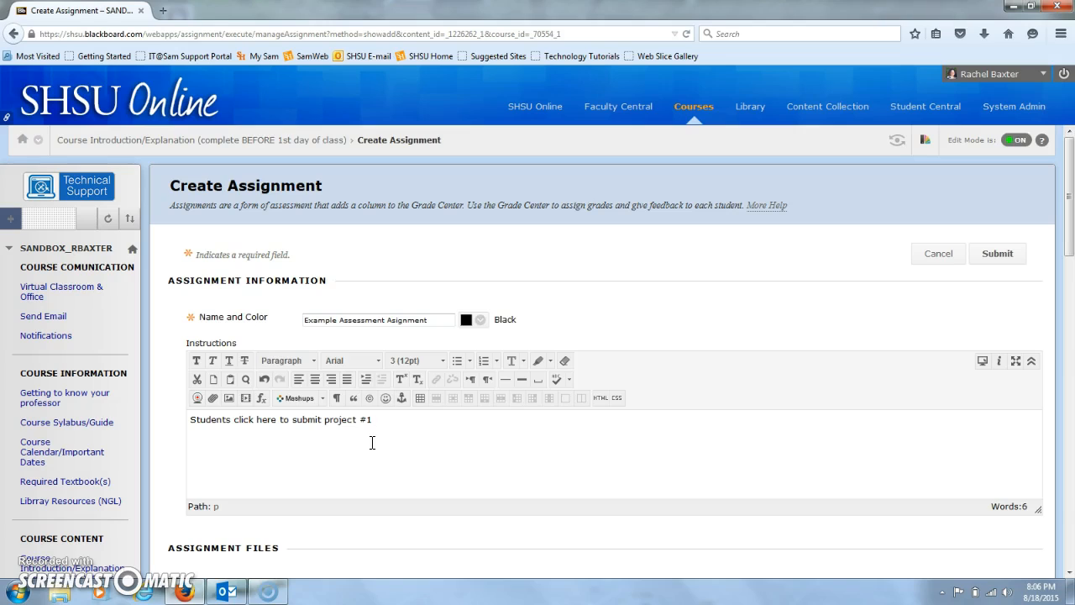
key("BackSpace")
key("BackSpace")
type("ver......")
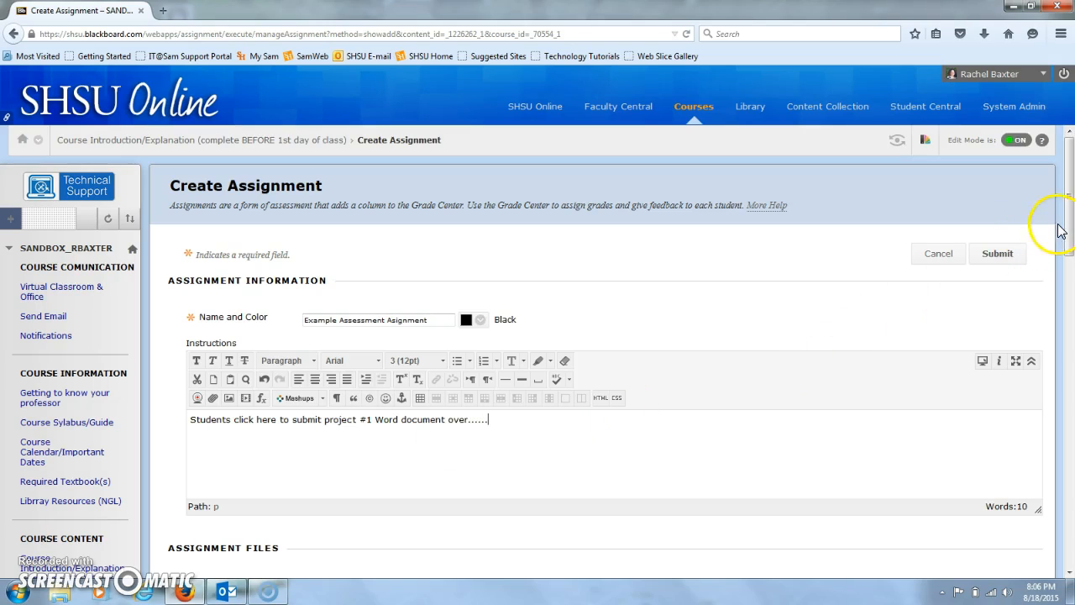
Enable the assignment's due date and set it to 08/28/2015 at 12:00 PM
left_click_drag(1070, 235, 1071, 292)
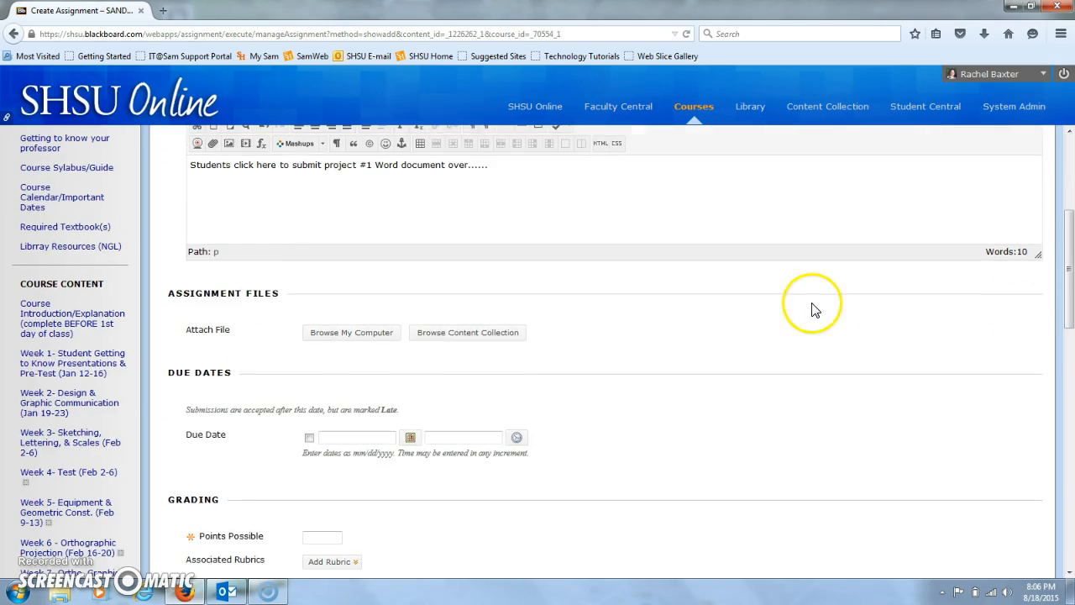
left_click(309, 437)
left_click(410, 437)
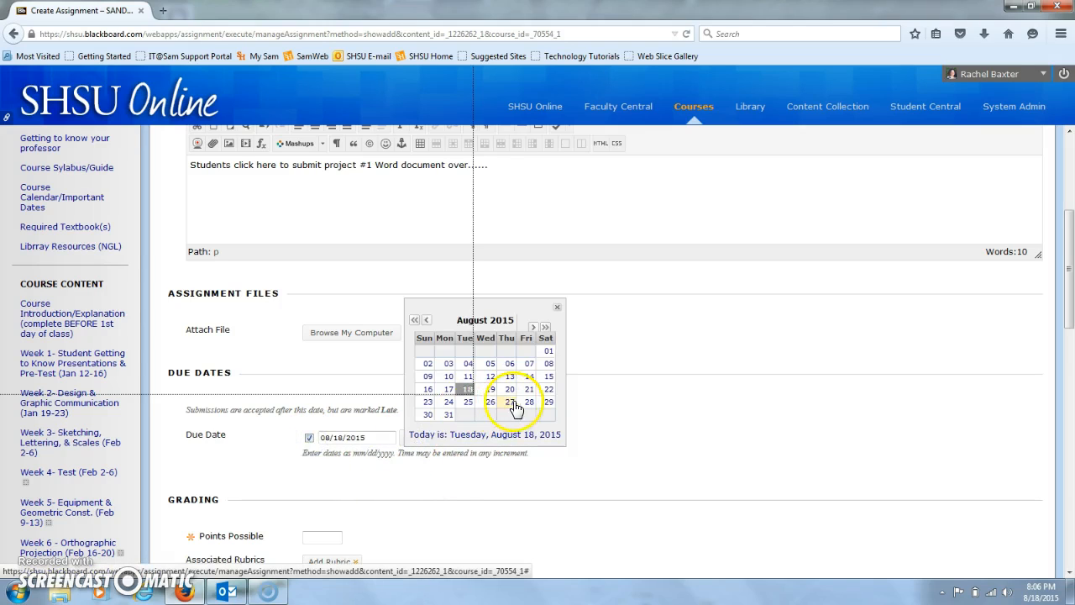
left_click(529, 403)
left_click(517, 438)
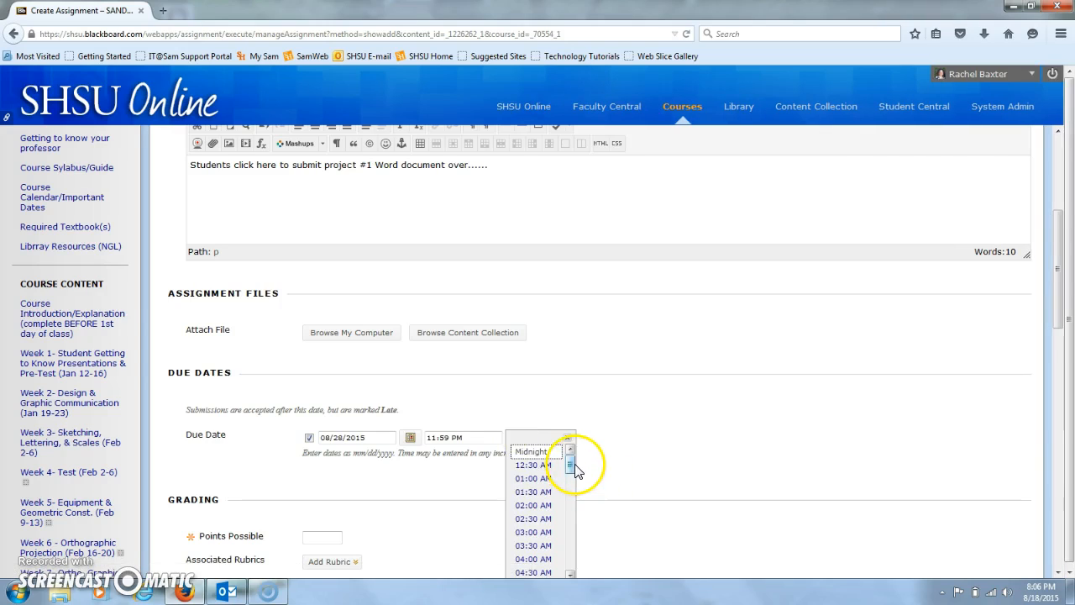
left_click_drag(570, 465, 572, 517)
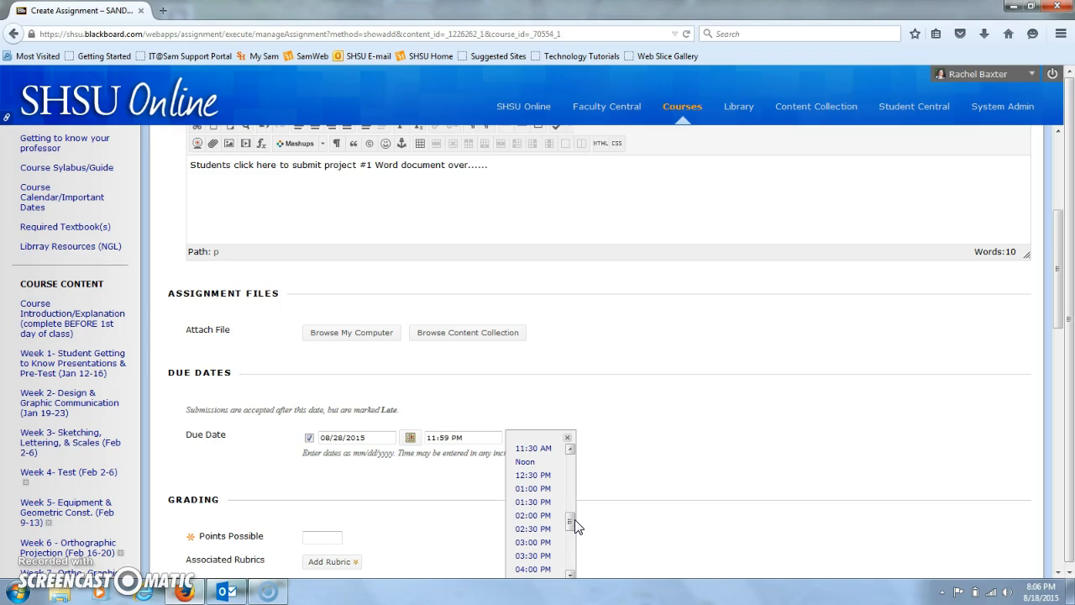
left_click(525, 460)
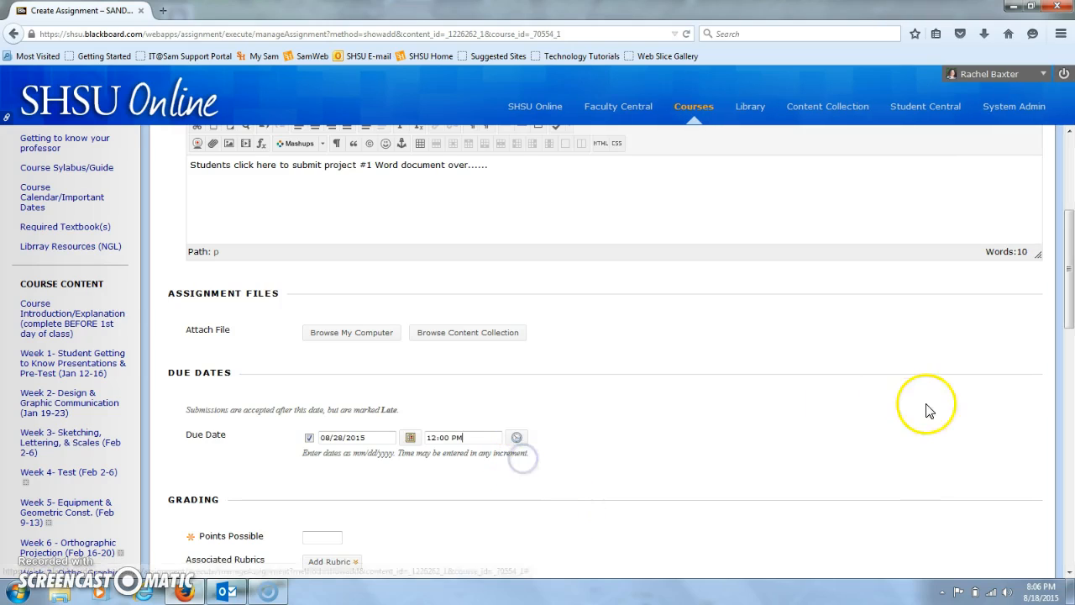
Set the assignment's points possible to 100 and view the options for adding a rubric
left_click(324, 536)
type("100")
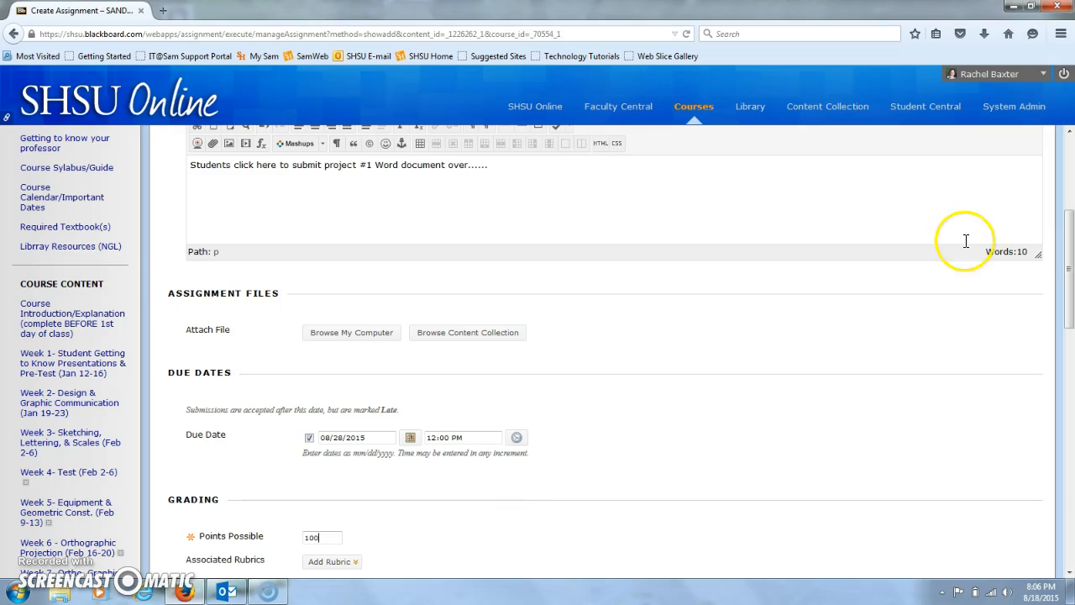
left_click_drag(1071, 280, 1071, 299)
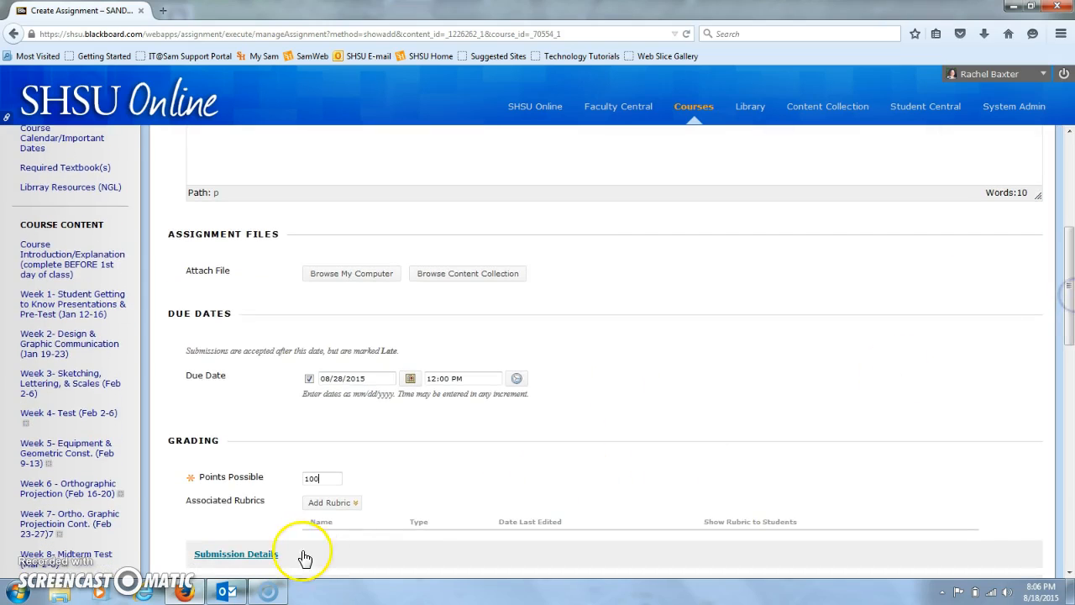
left_click(357, 504)
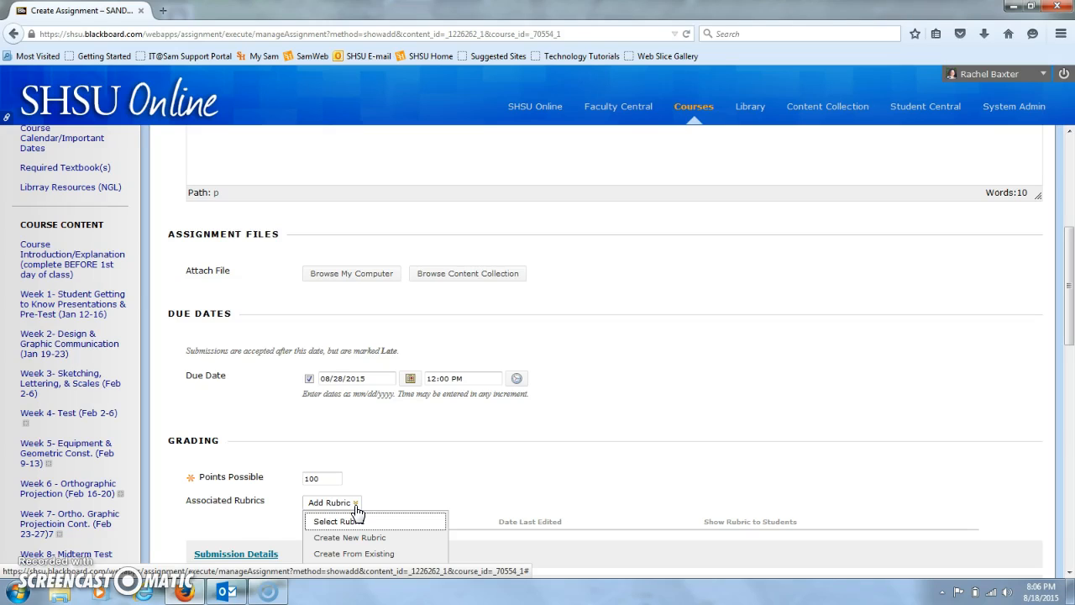
left_click(300, 395)
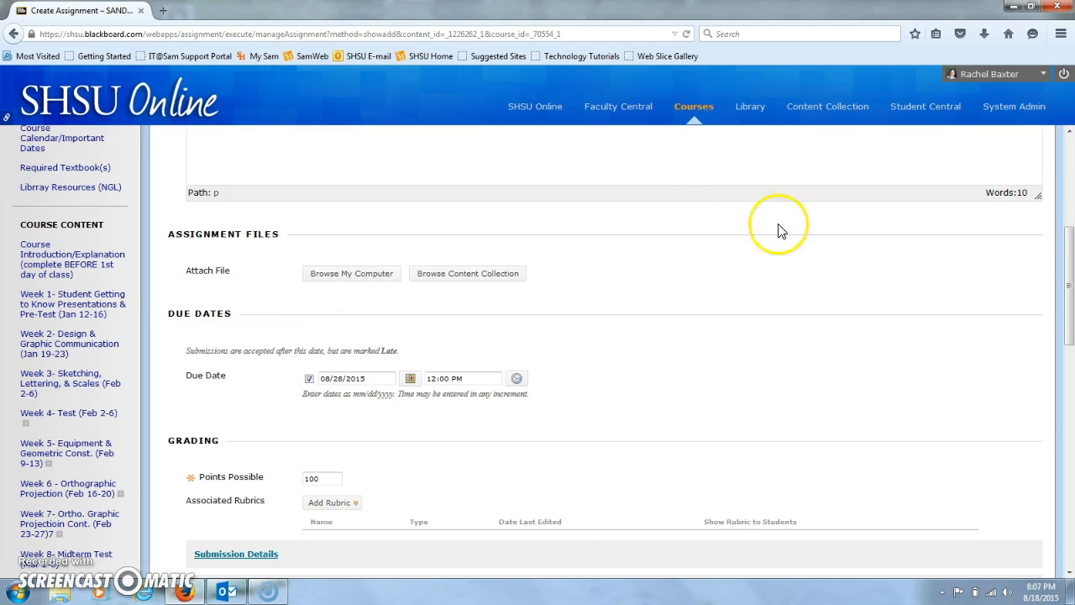
Submit the assignment and move it directly above Swf test in the content list
left_click_drag(1070, 243, 1069, 361)
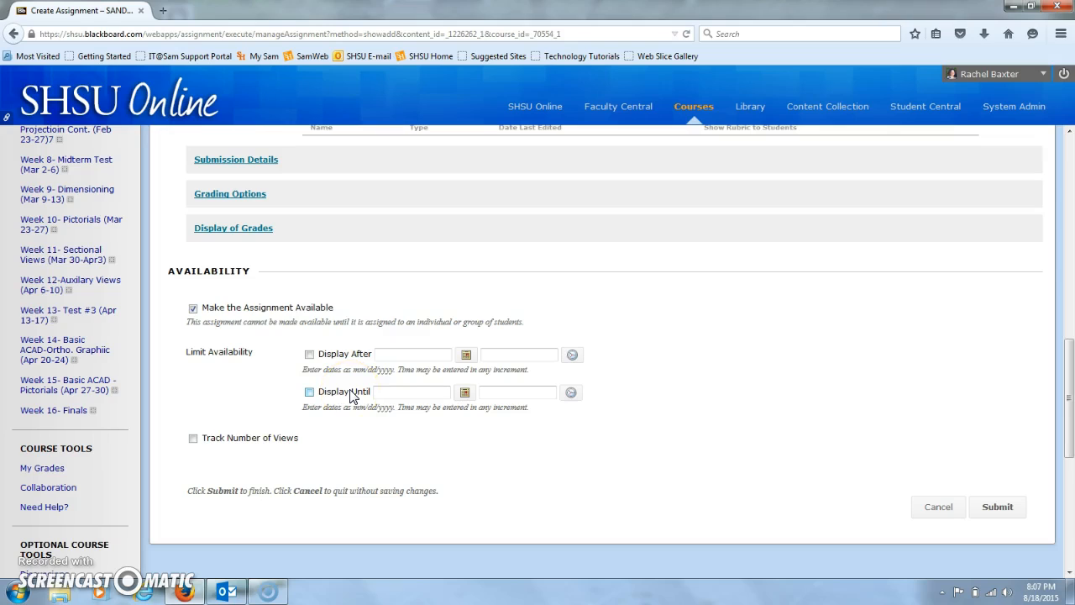
left_click(987, 510)
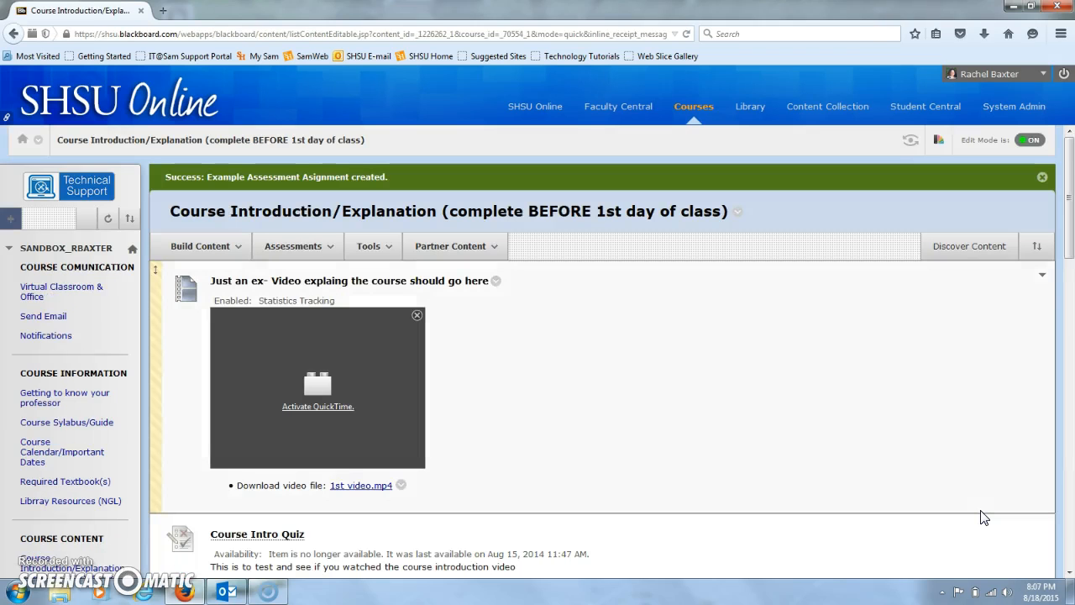
left_click_drag(1067, 218, 1063, 492)
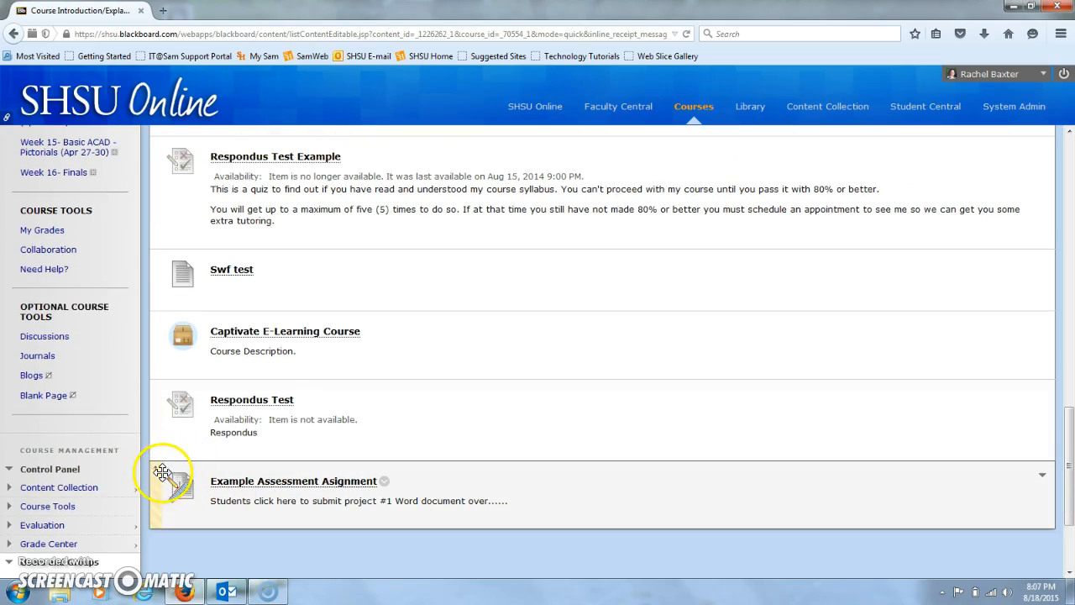
left_click_drag(156, 472, 178, 261)
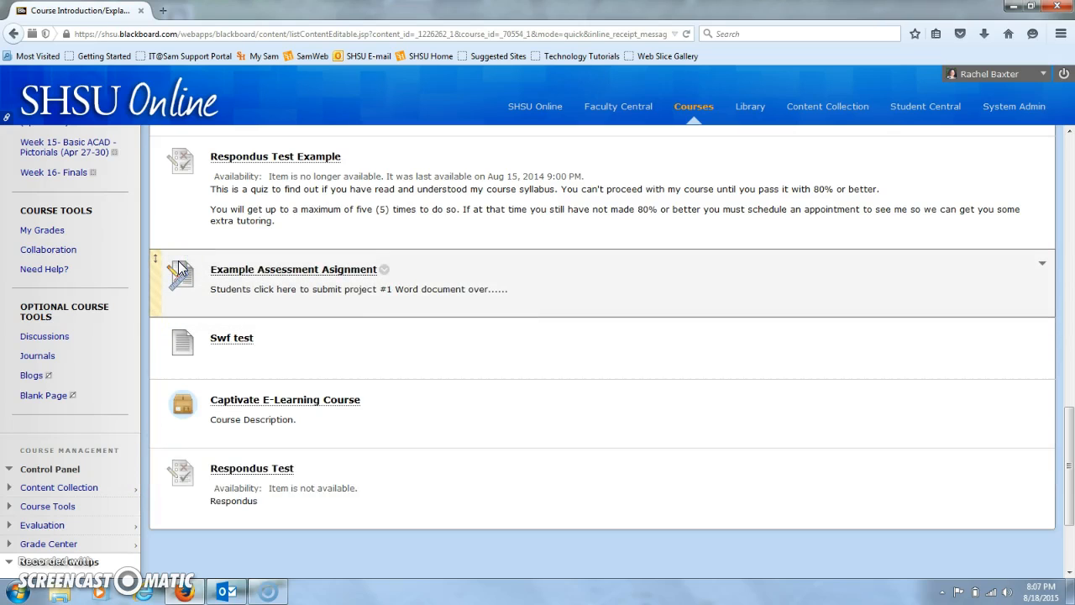
View the course's Needs Grading page, and open the Full Grade Center
left_click_drag(1068, 430, 1066, 447)
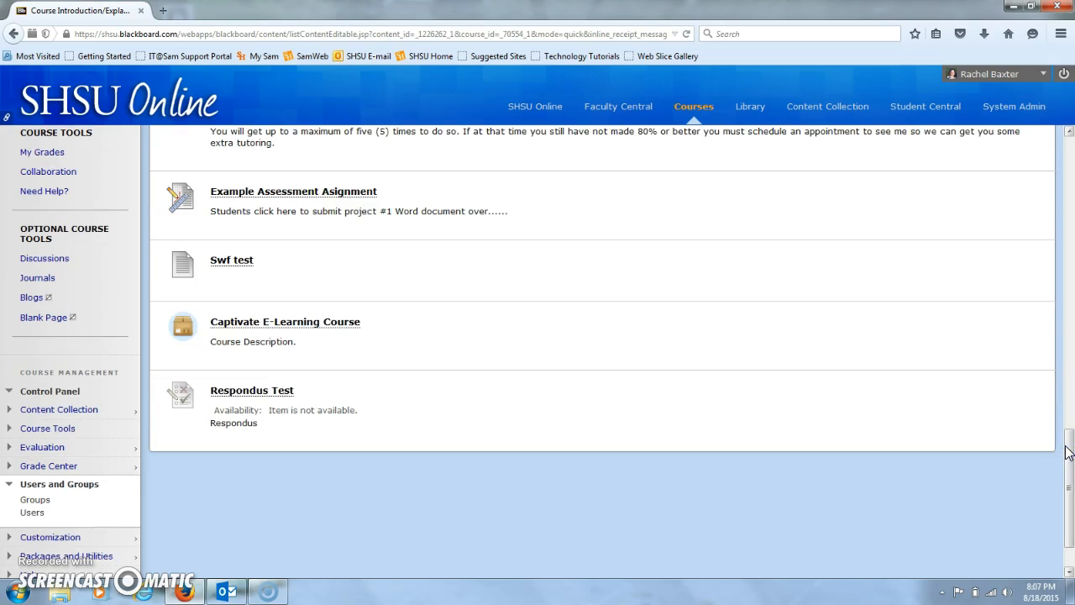
left_click_drag(1069, 452, 1053, 462)
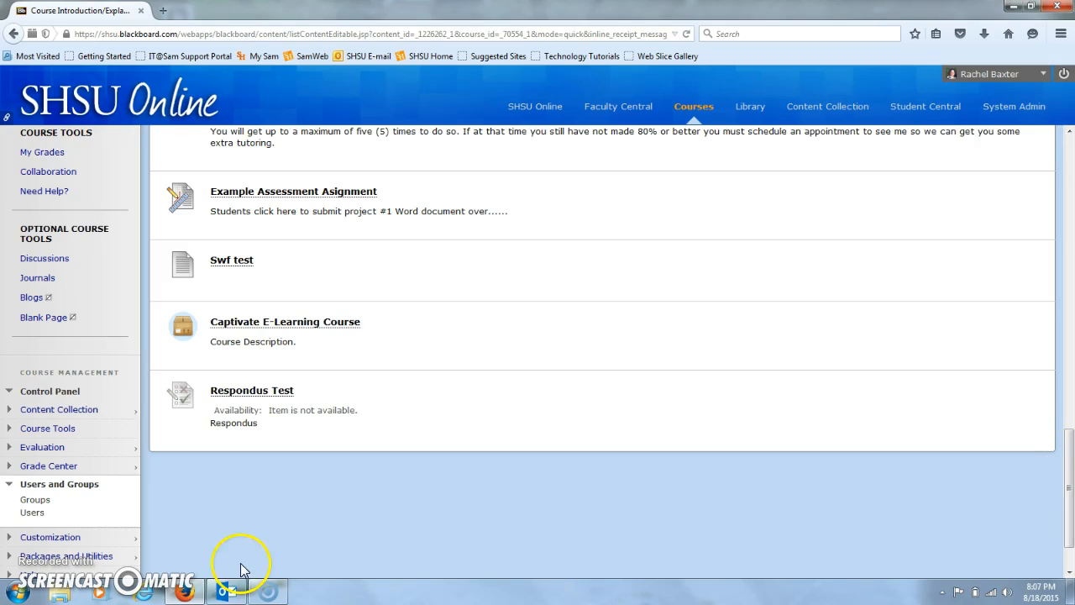
left_click(51, 466)
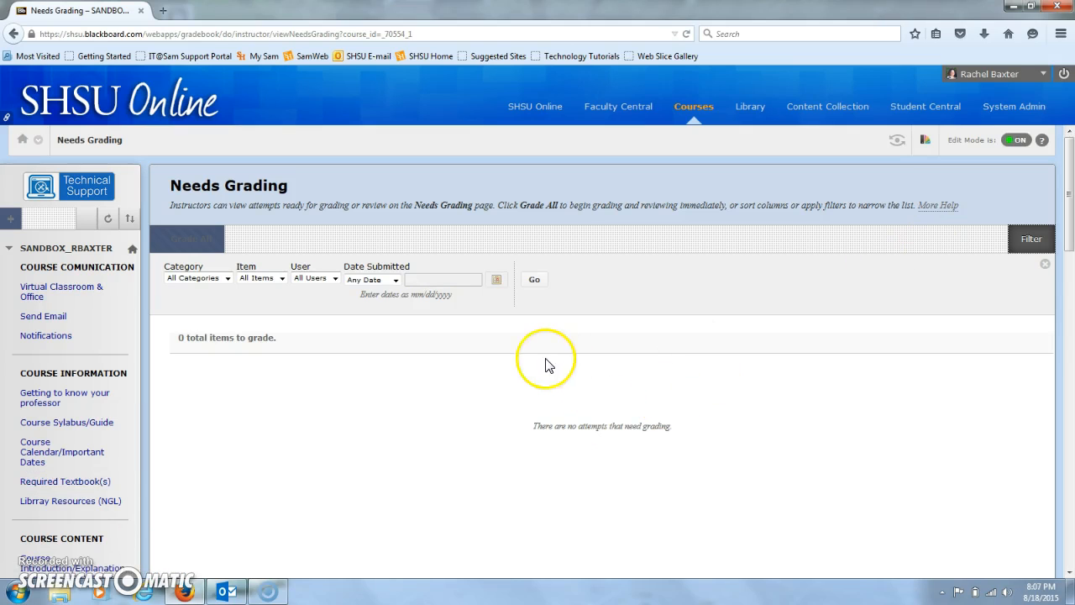
left_click_drag(1069, 233, 1069, 521)
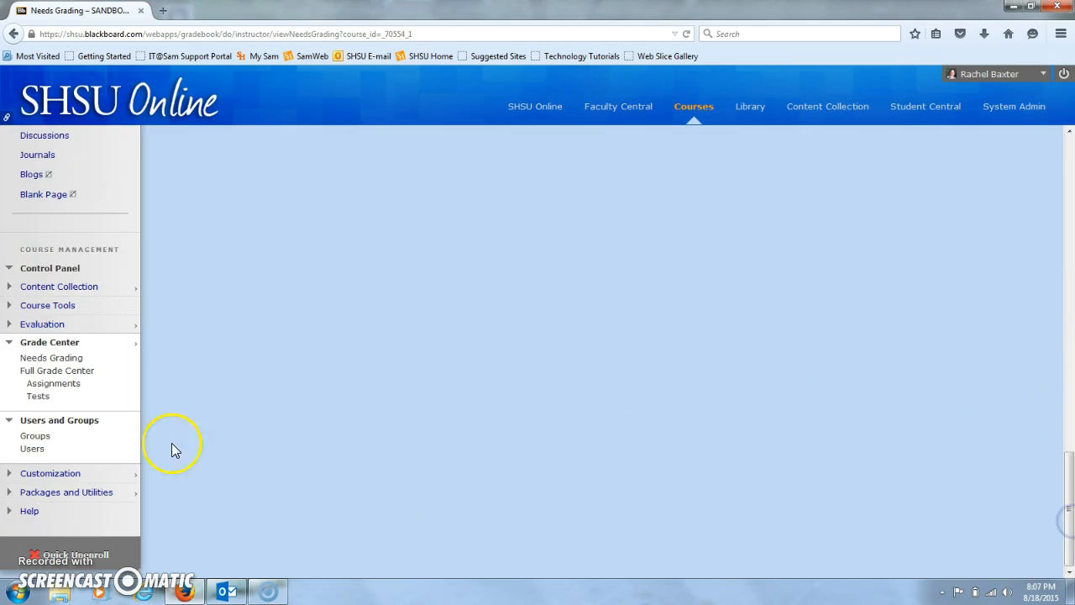
left_click(72, 372)
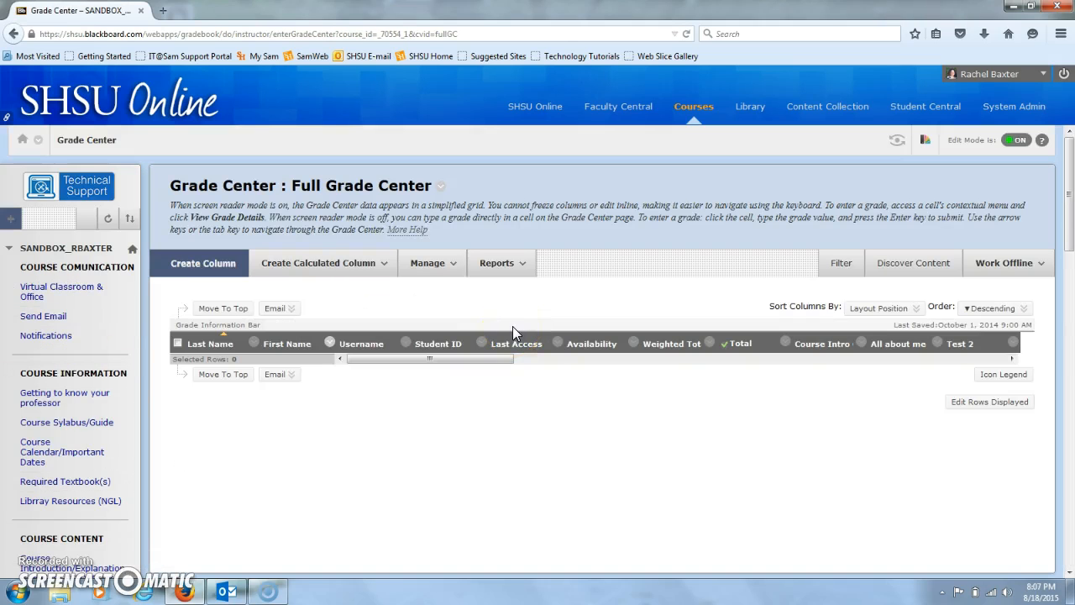
Browse the grade columns and open the Grade Center's Smart Views management page
left_click(495, 363)
mouse_move(495, 364)
left_mouse_down()
mouse_move(634, 348)
mouse_move(883, 343)
mouse_move(805, 360)
mouse_move(499, 354)
left_mouse_up()
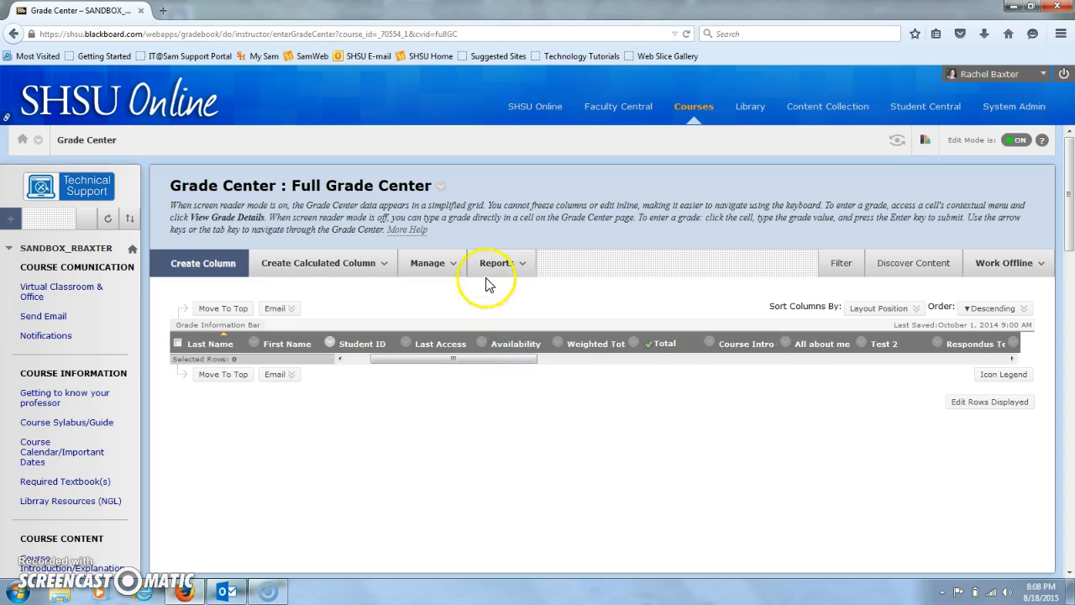
left_click(442, 271)
left_click(460, 353)
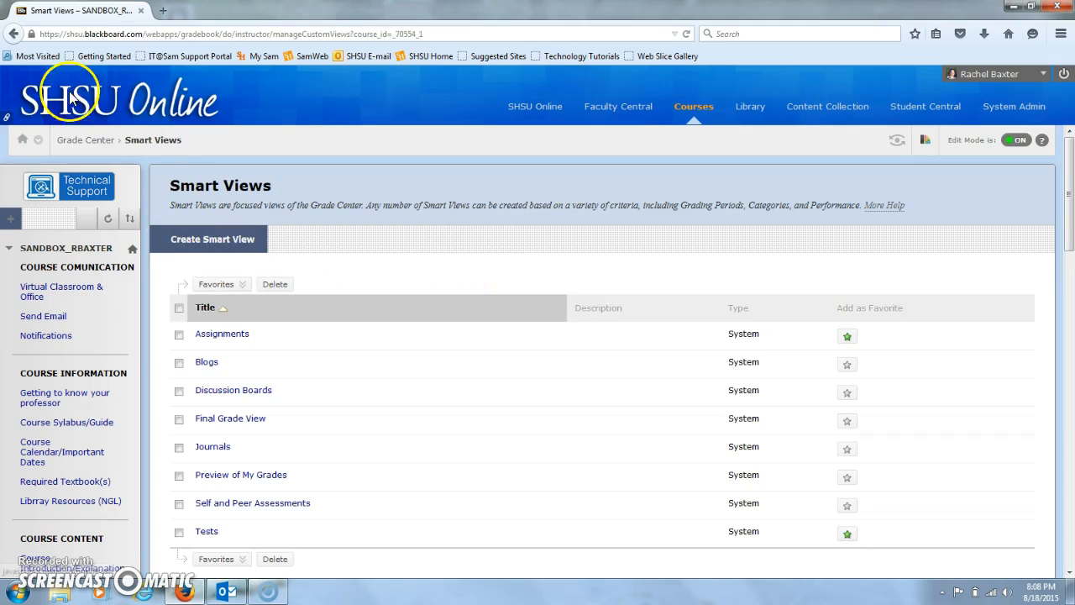
Return from Smart Views to the Full Grade Center and open its Column Organization page
left_click(14, 33)
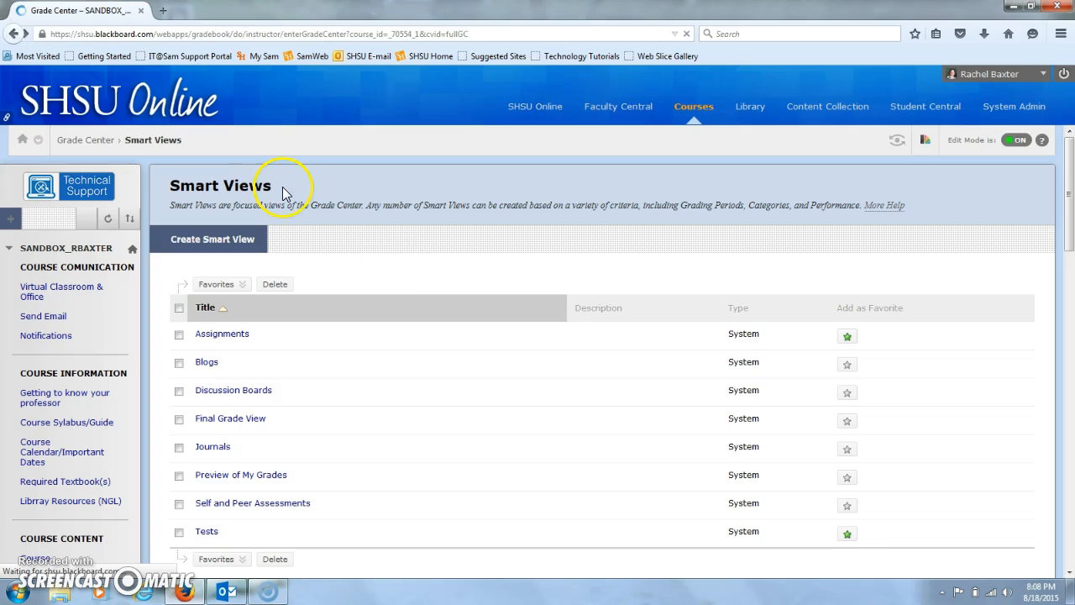
left_click(432, 263)
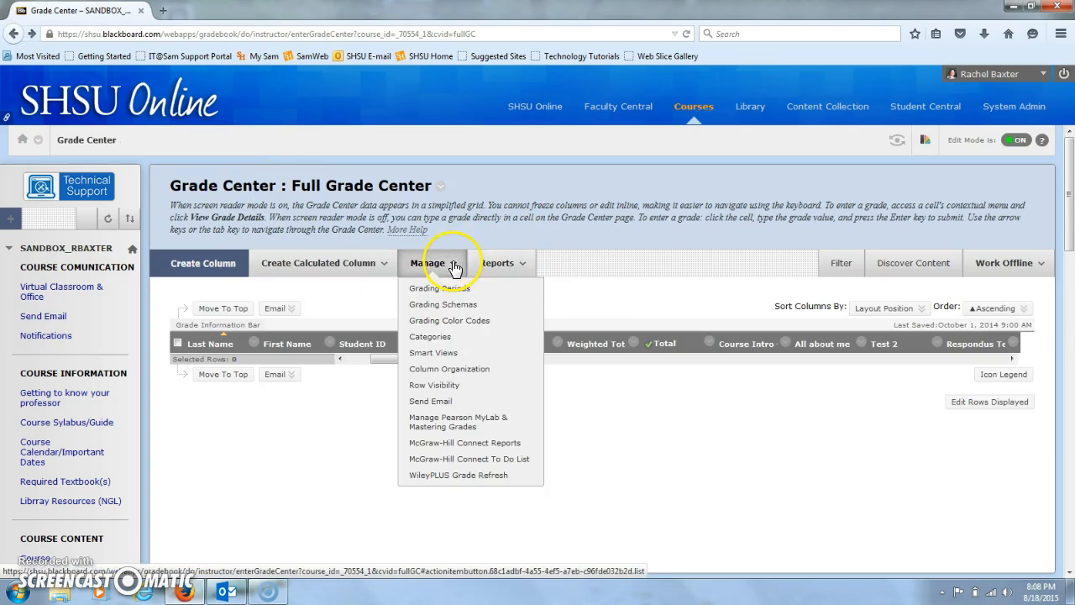
left_click(451, 370)
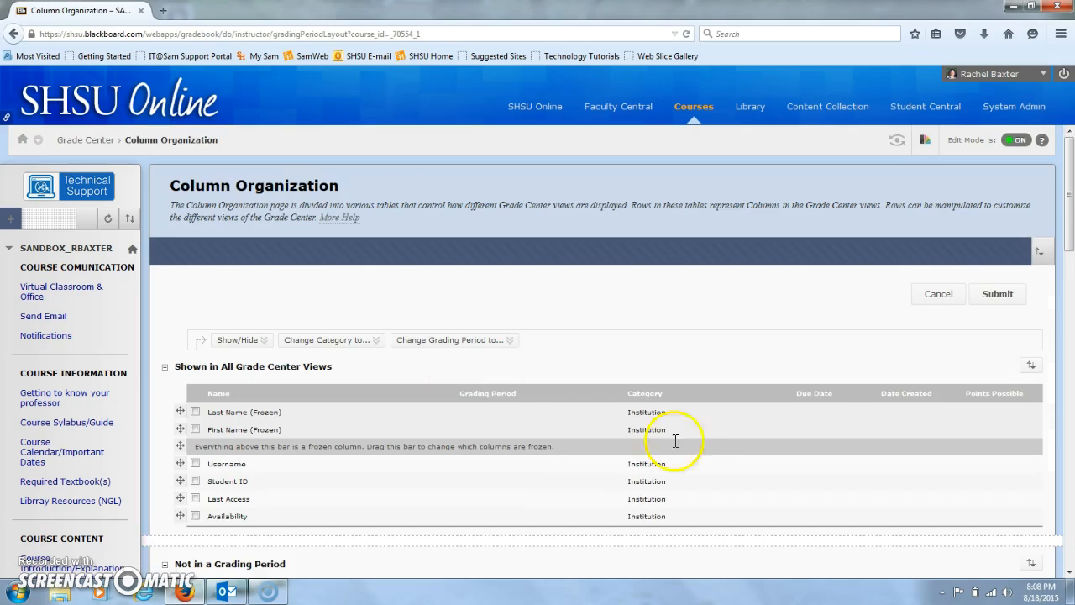
Move the Example Assessment Asignment row directly below All about me in the Not in a Grading Period table
left_click_drag(1069, 212, 1071, 336)
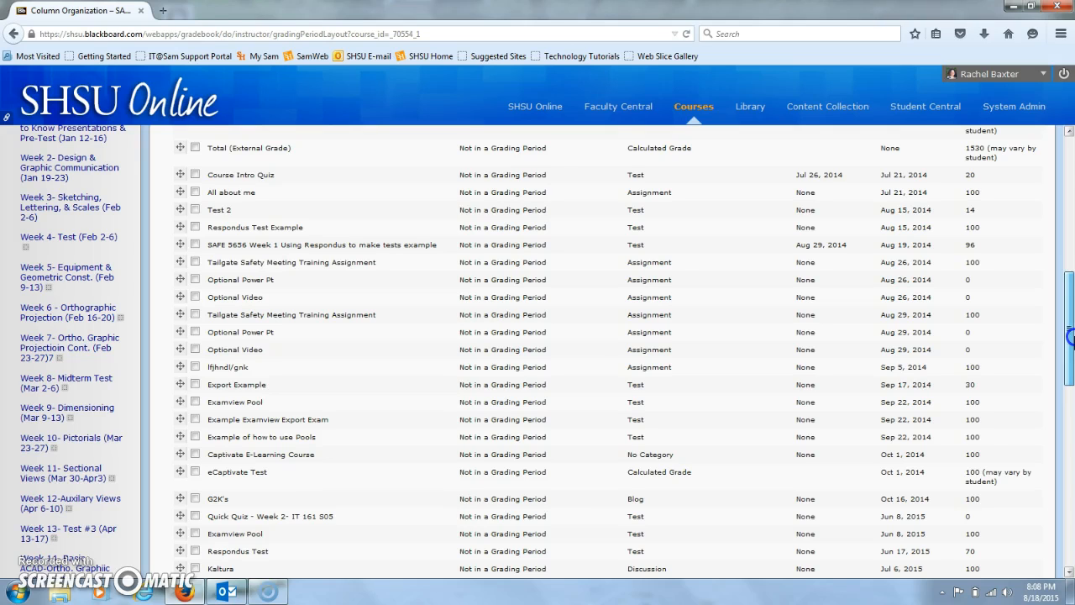
left_click_drag(1070, 340, 1070, 356)
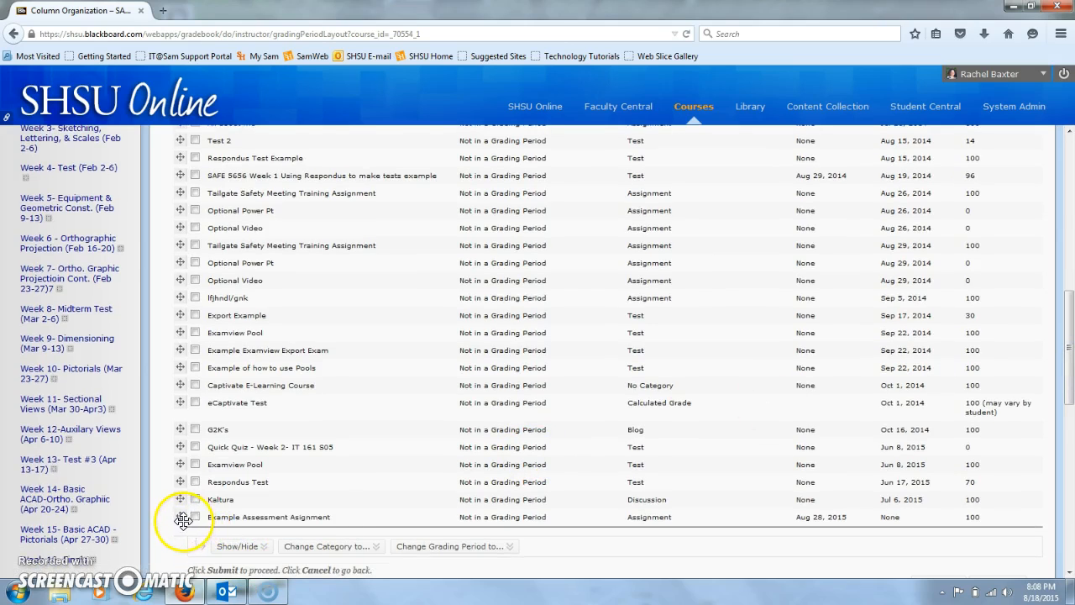
left_click_drag(181, 516, 188, 353)
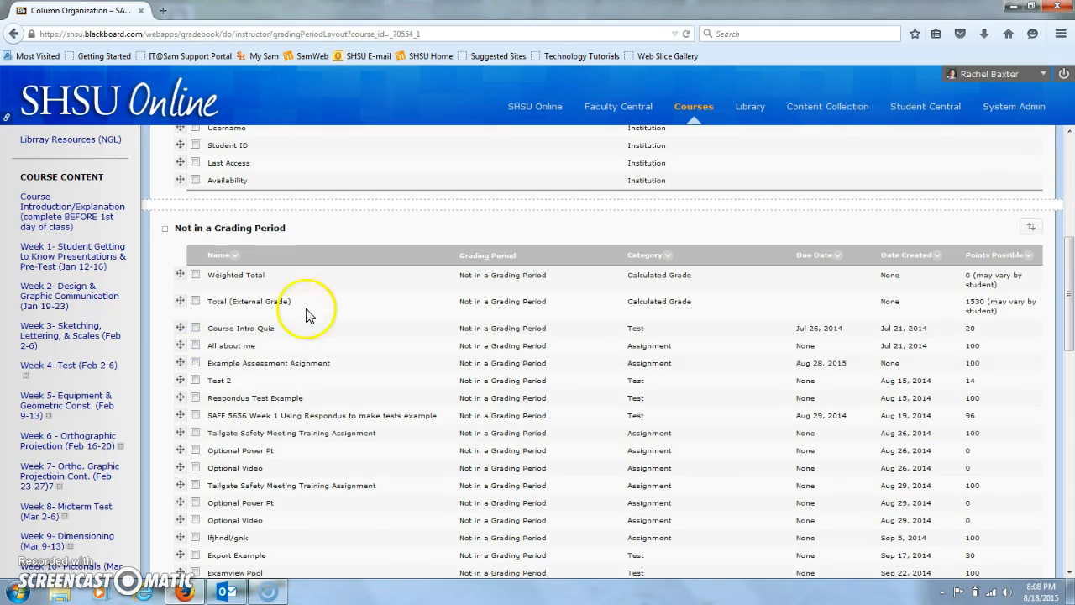
Submit the new column organization and browse across the grade columns in the Full Grade Center
left_click_drag(1072, 268, 1070, 299)
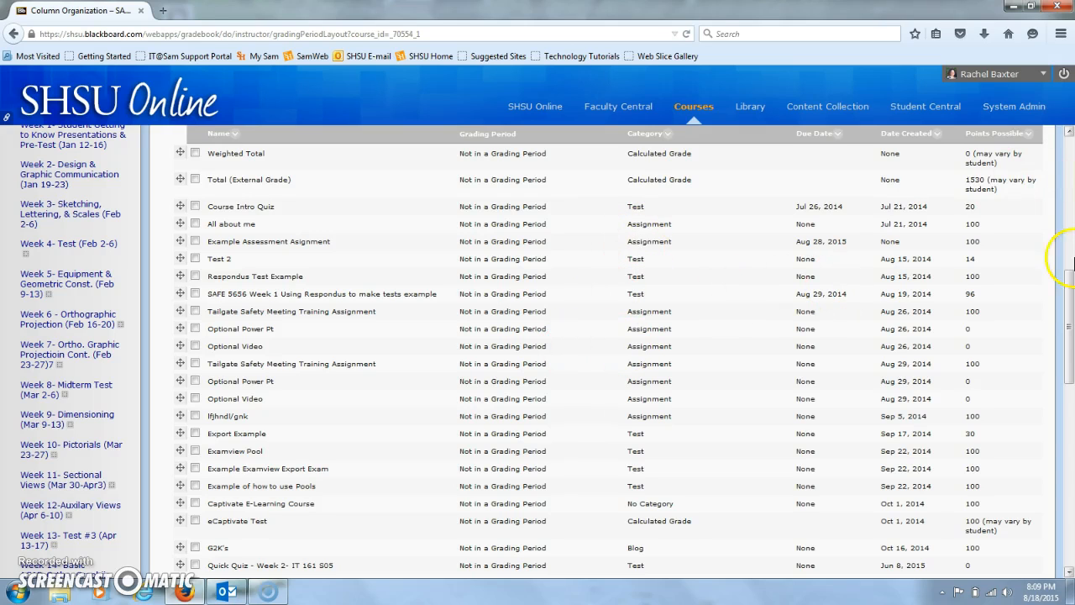
left_click_drag(1066, 331, 1071, 376)
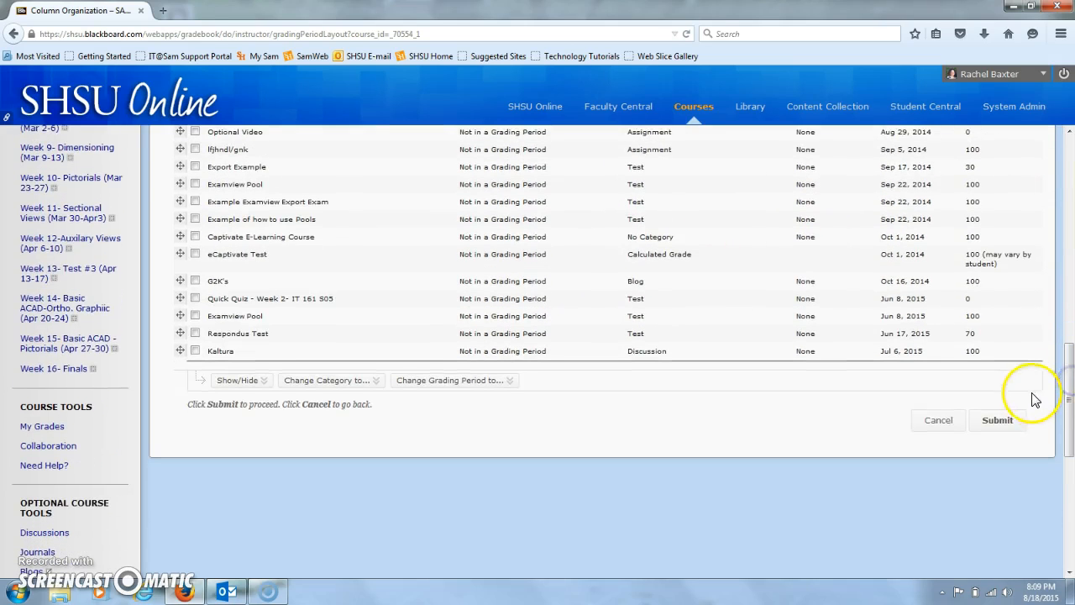
left_click(1006, 421)
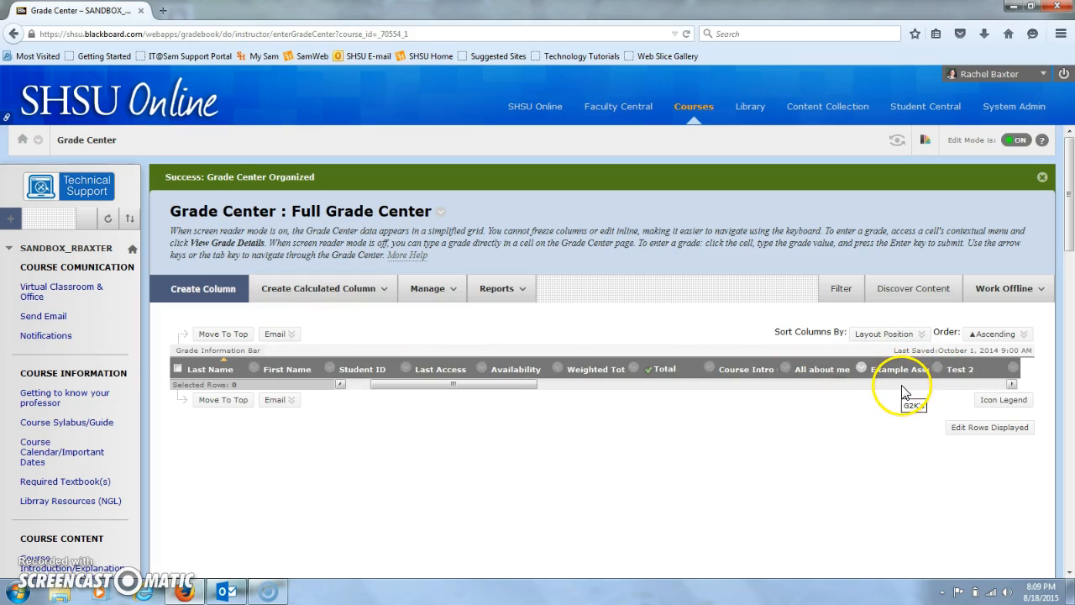
left_click(900, 385)
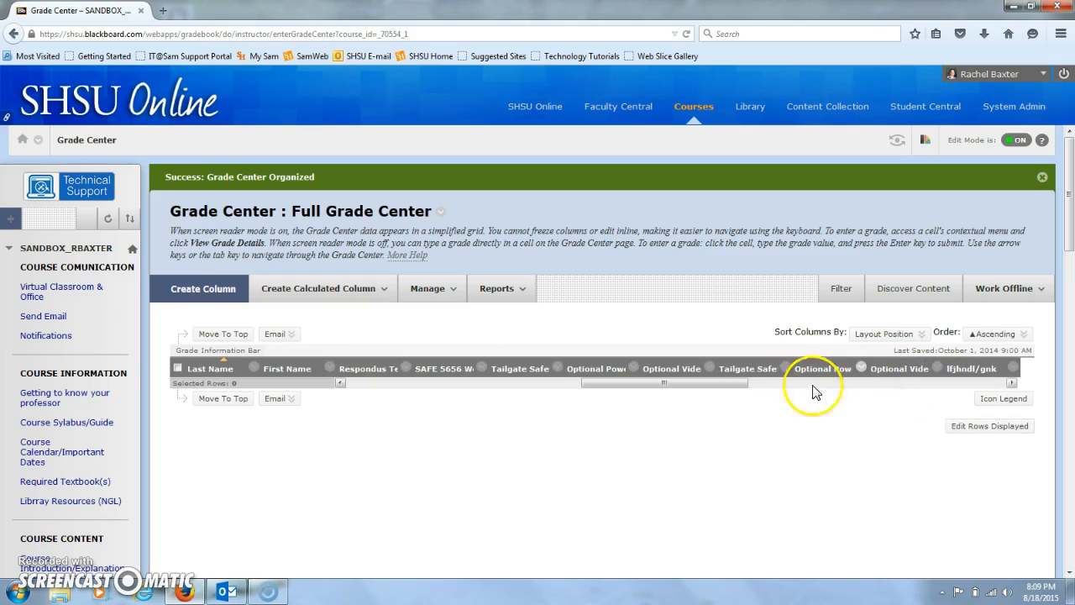